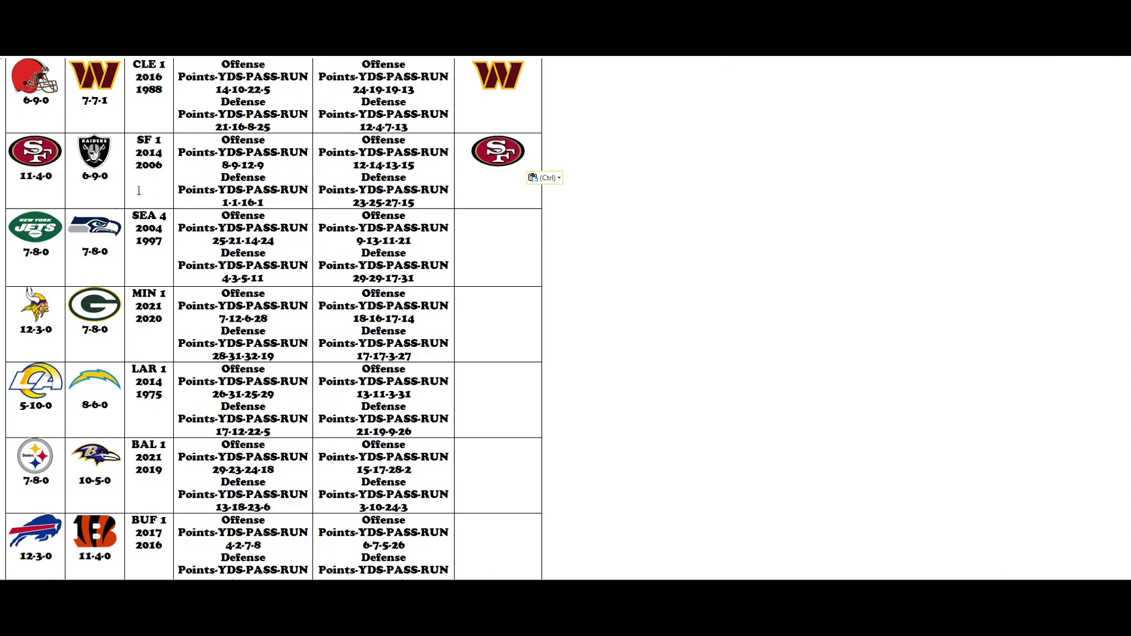
Copy the Seattle Seahawks logo into the My Pick cell of the Jets–Seahawks row.
left_click(104, 230)
key("ctrl+c")
left_click(528, 236)
key("ctrl+v")
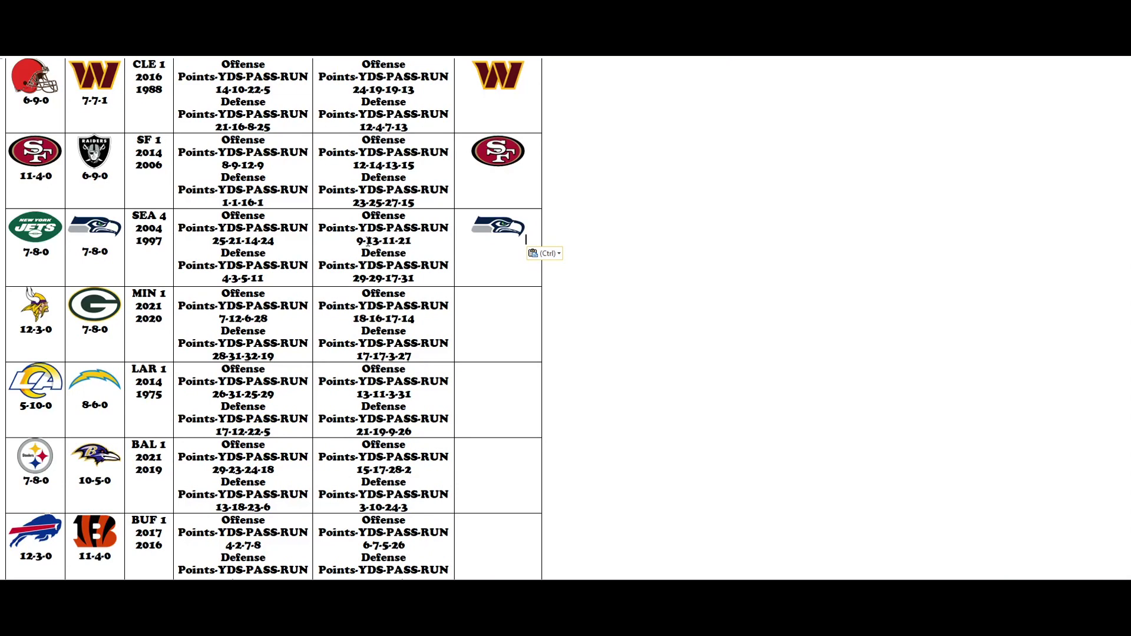
Copy the Green Bay Packers logo into the My Pick cell of the Vikings–Packers row.
left_click(94, 292)
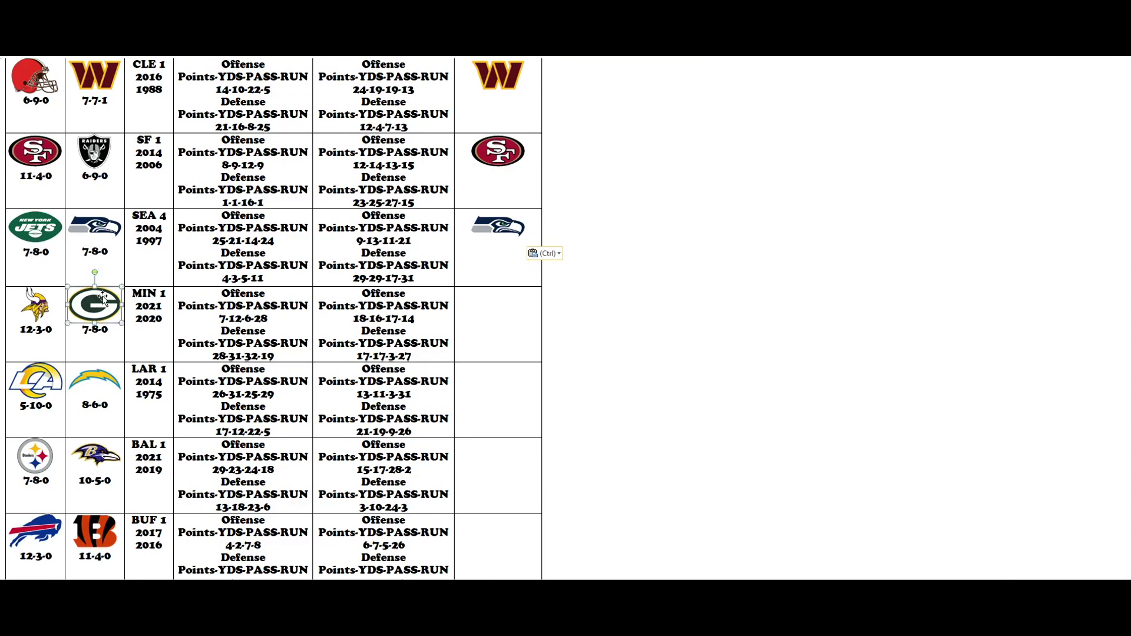
key("ctrl+c")
left_click(470, 343)
key("ctrl+v")
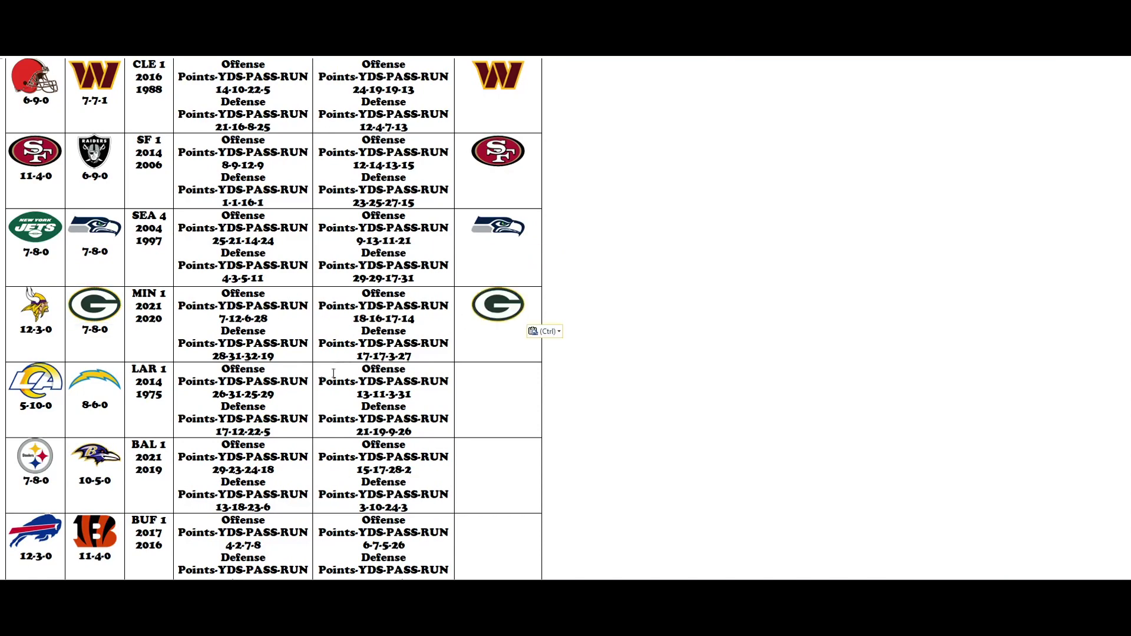
Copy the Chargers logo into the My Pick cell of the Rams–Chargers row.
scroll(342, 369, "down", 2)
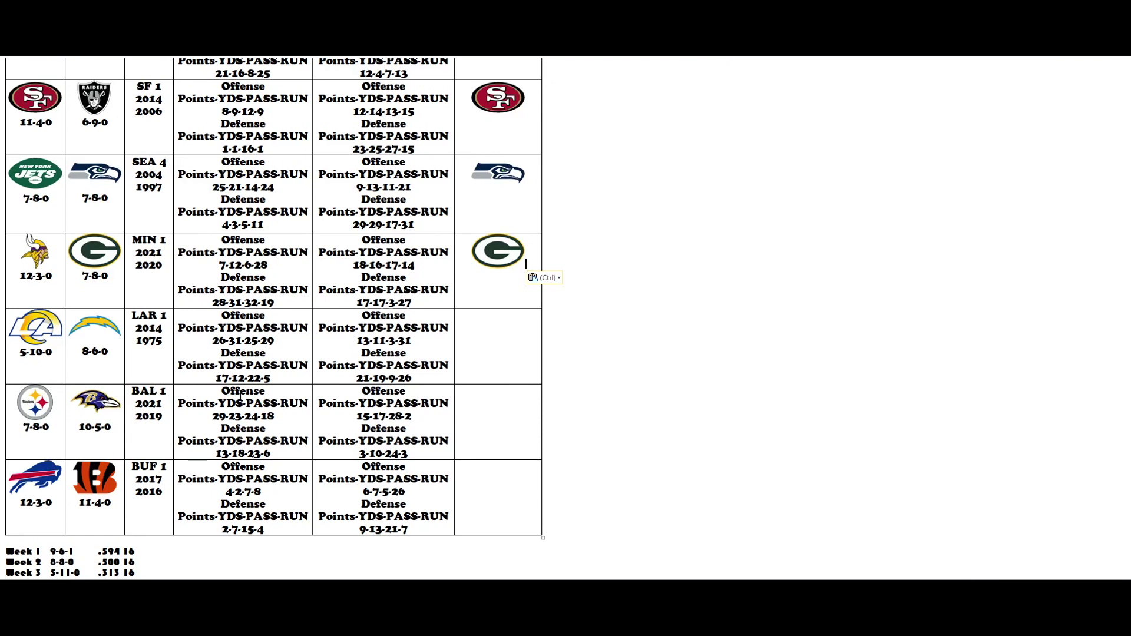
left_click(94, 327)
left_click(492, 353)
key("ctrl+v")
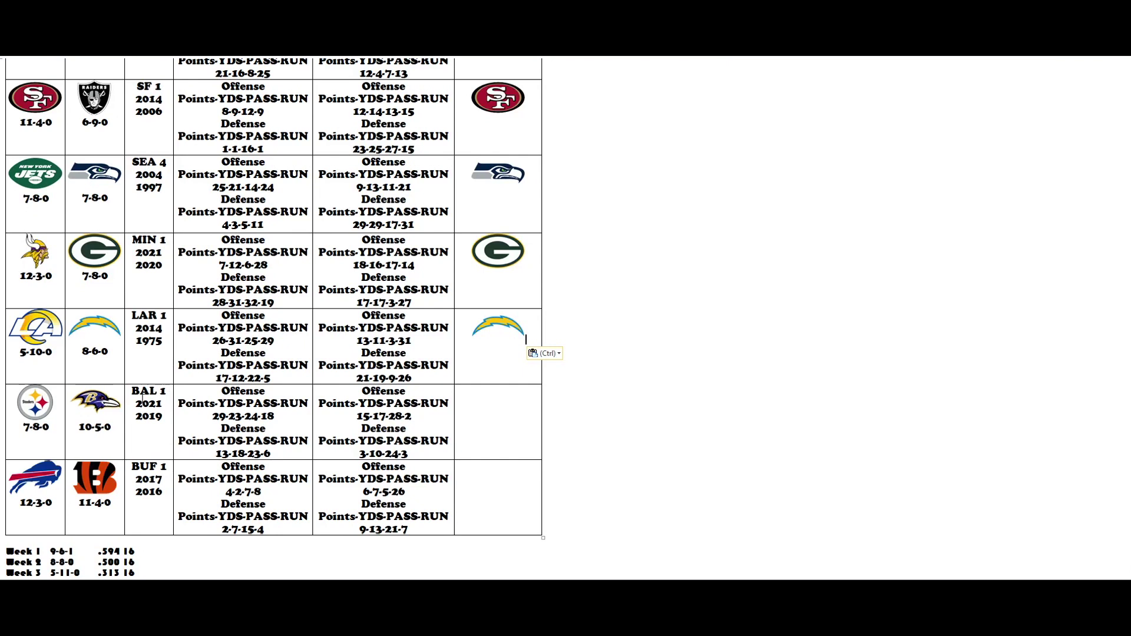
Copy the Pittsburgh Steelers logo into the My Pick cell of the Steelers–Ravens row.
left_click(34, 408)
key("ctrl+c")
left_click(474, 430)
key("ctrl+v")
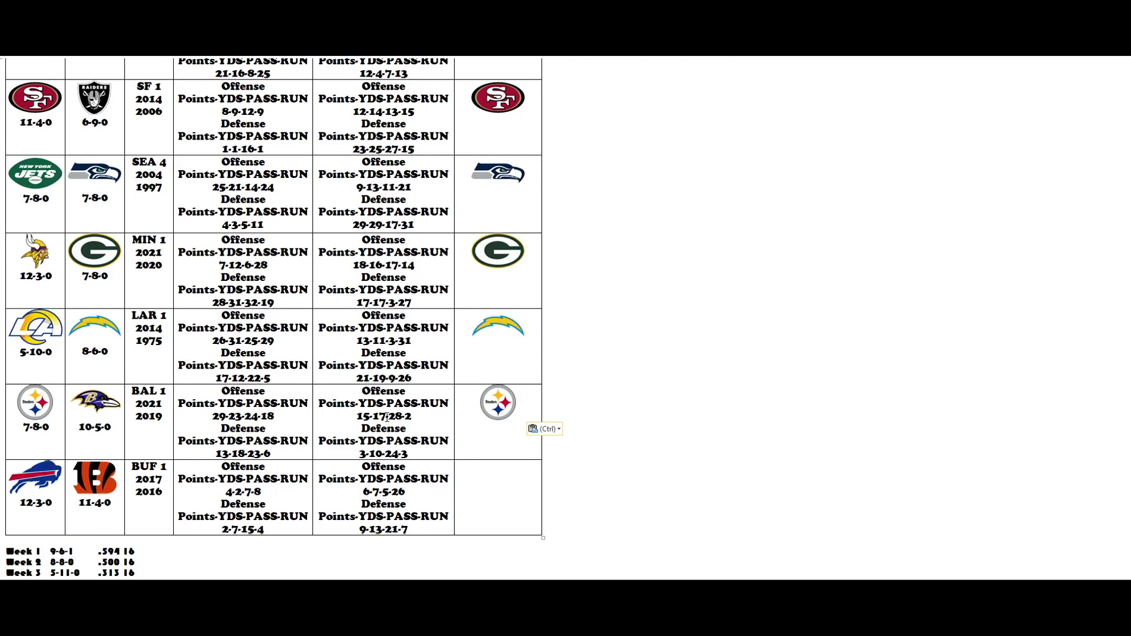
Copy the Cincinnati Bengals logo into the My Pick cell of the Bills–Bengals row.
left_click(83, 491)
key("ctrl+c")
left_click(485, 490)
key("ctrl+v")
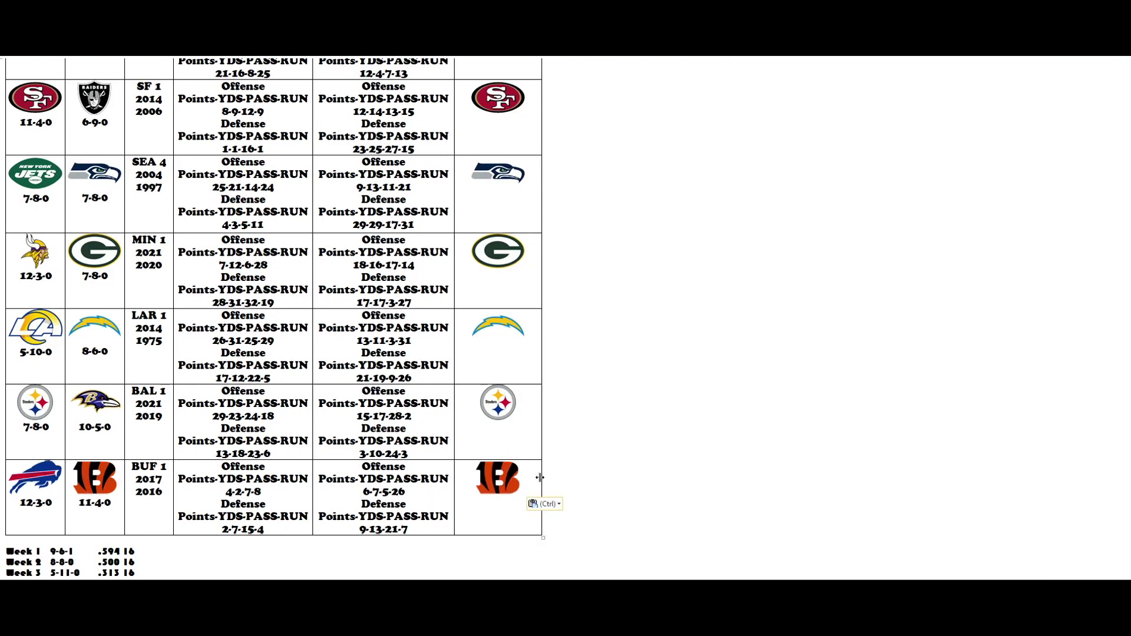
Review the My Pick column against every matchup, from the first row of the table downward.
scroll(539, 478, "up", 10)
scroll(540, 477, "up", 5)
scroll(539, 477, "down", 2)
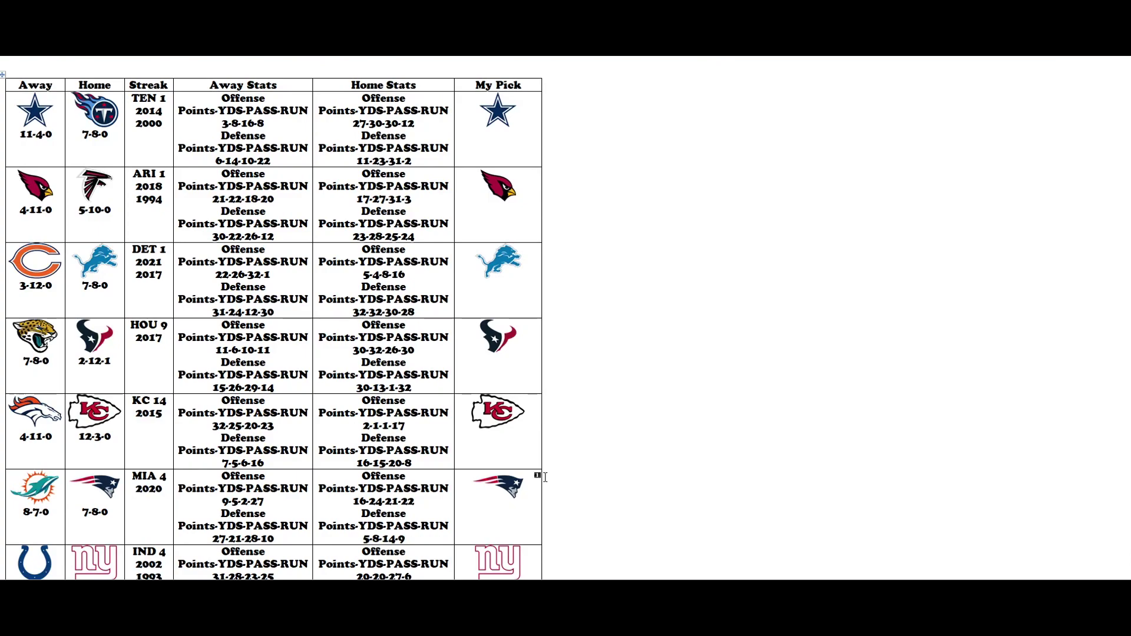
scroll(541, 477, "down", 1)
scroll(544, 476, "down", 1)
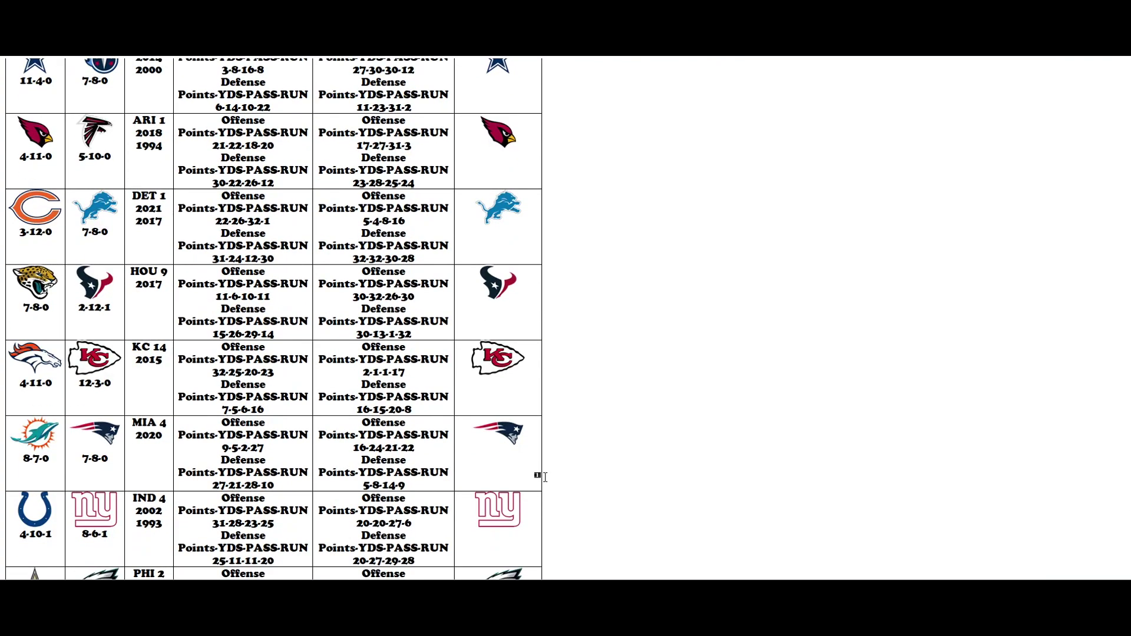
scroll(544, 476, "down", 2)
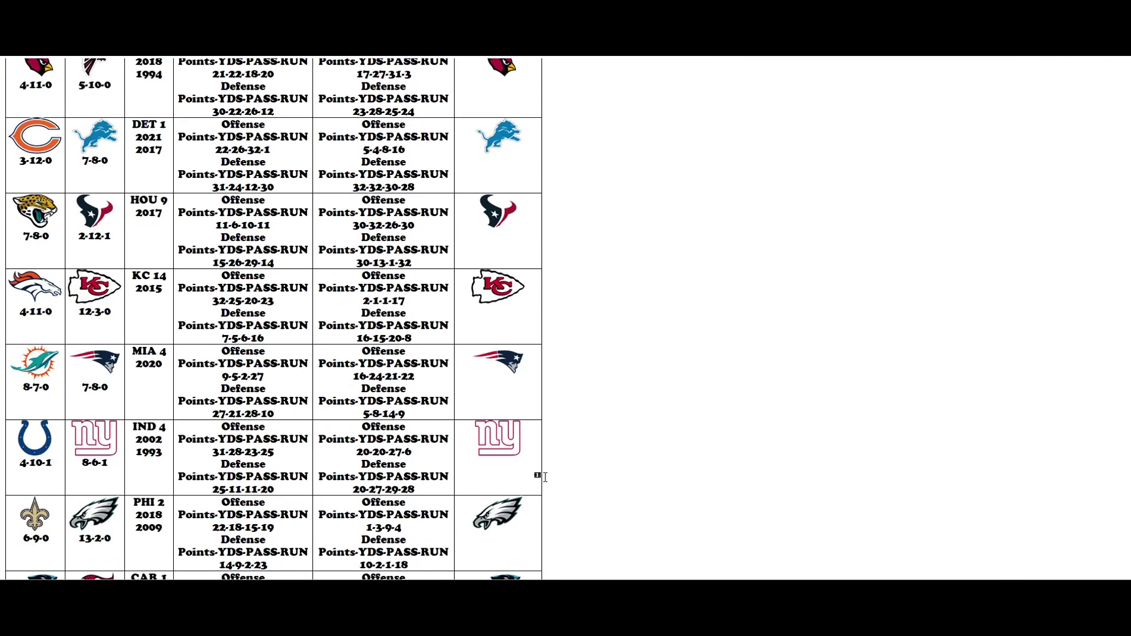
scroll(545, 477, "down", 3)
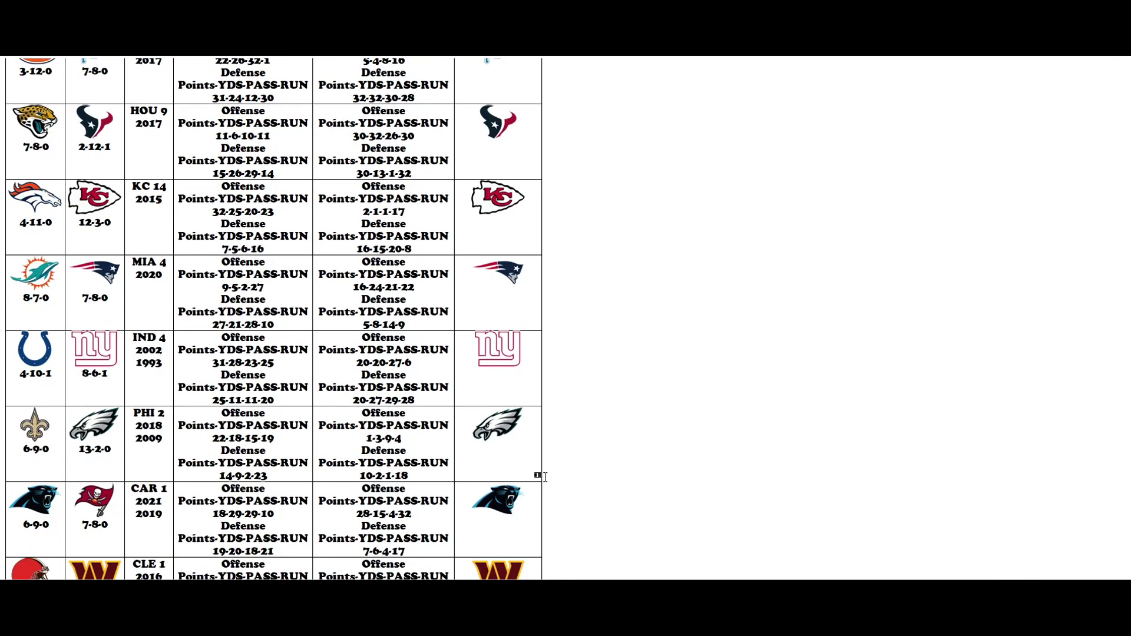
scroll(545, 477, "down", 5)
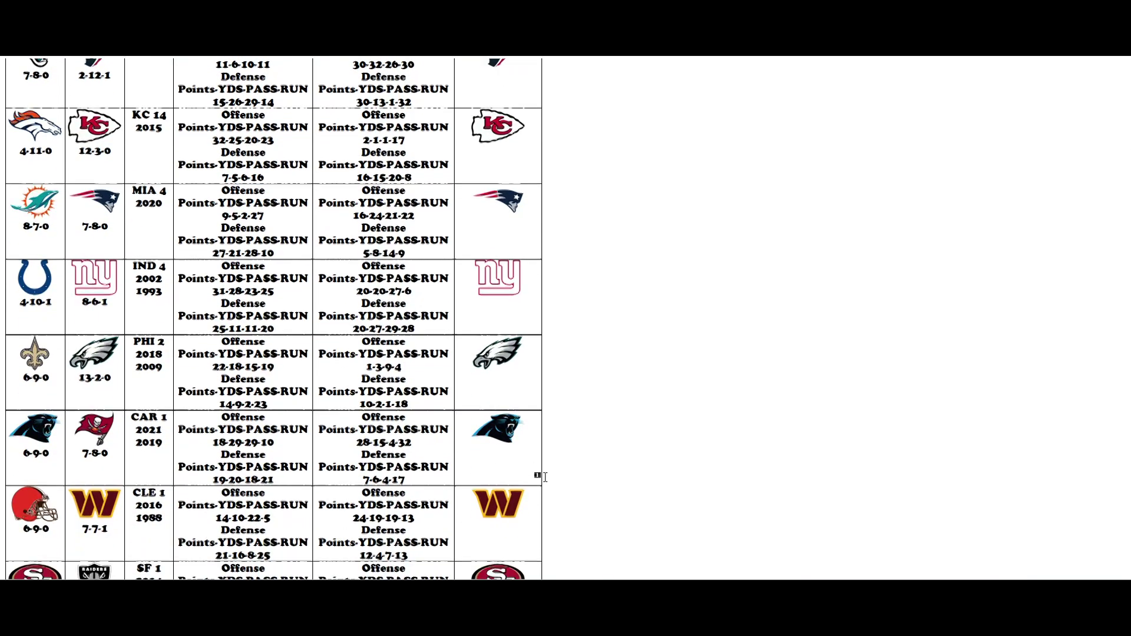
scroll(544, 477, "down", 1)
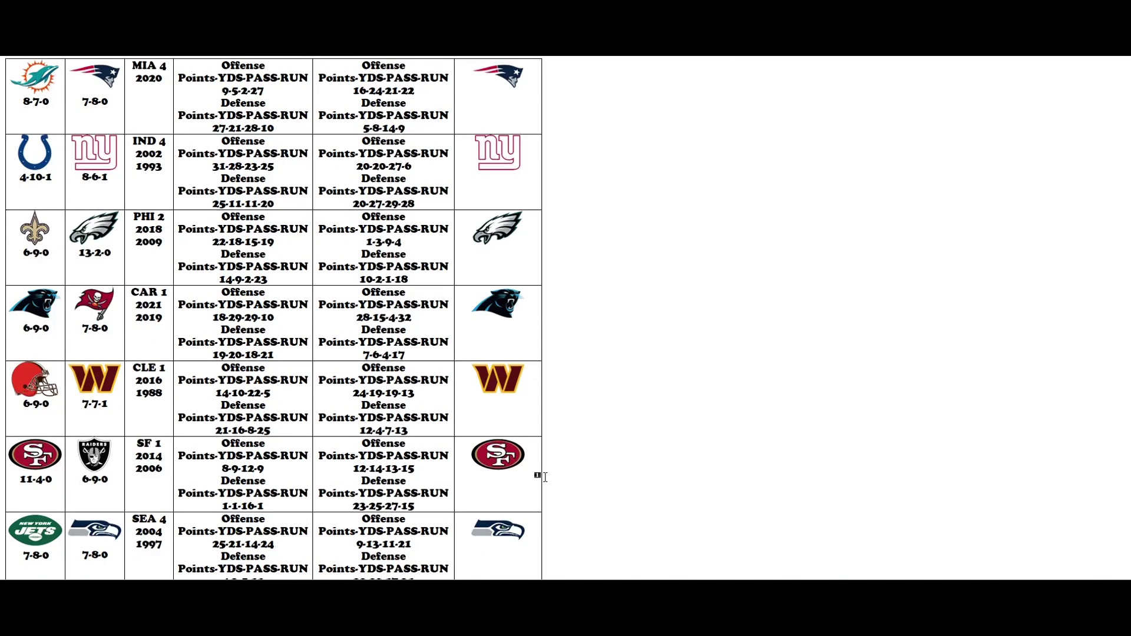
scroll(545, 477, "down", 1)
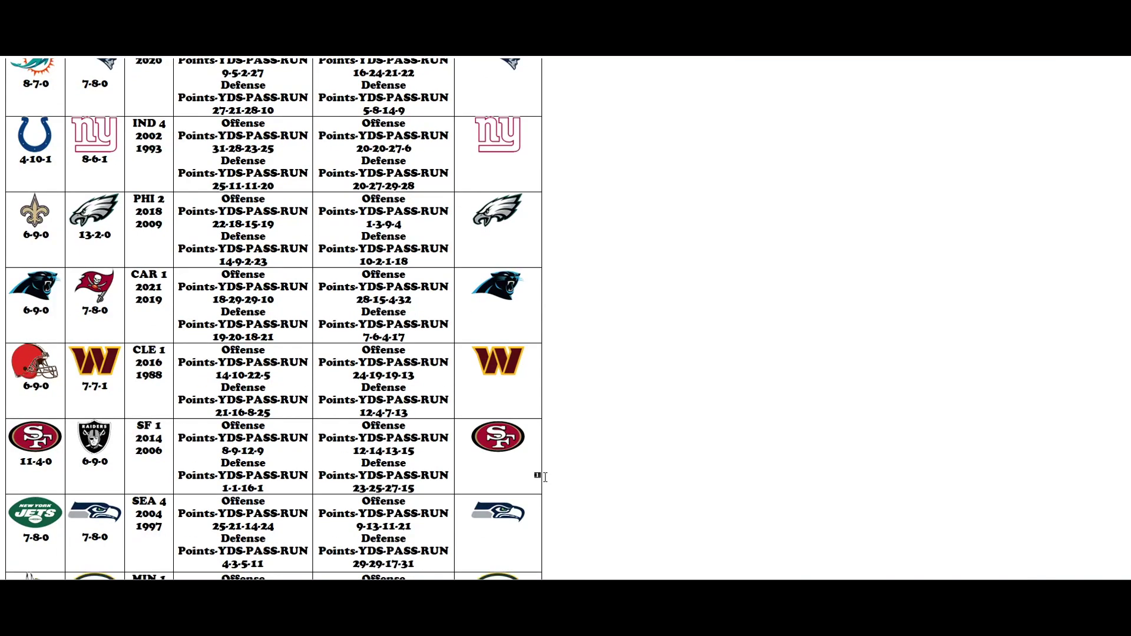
scroll(545, 477, "down", 4)
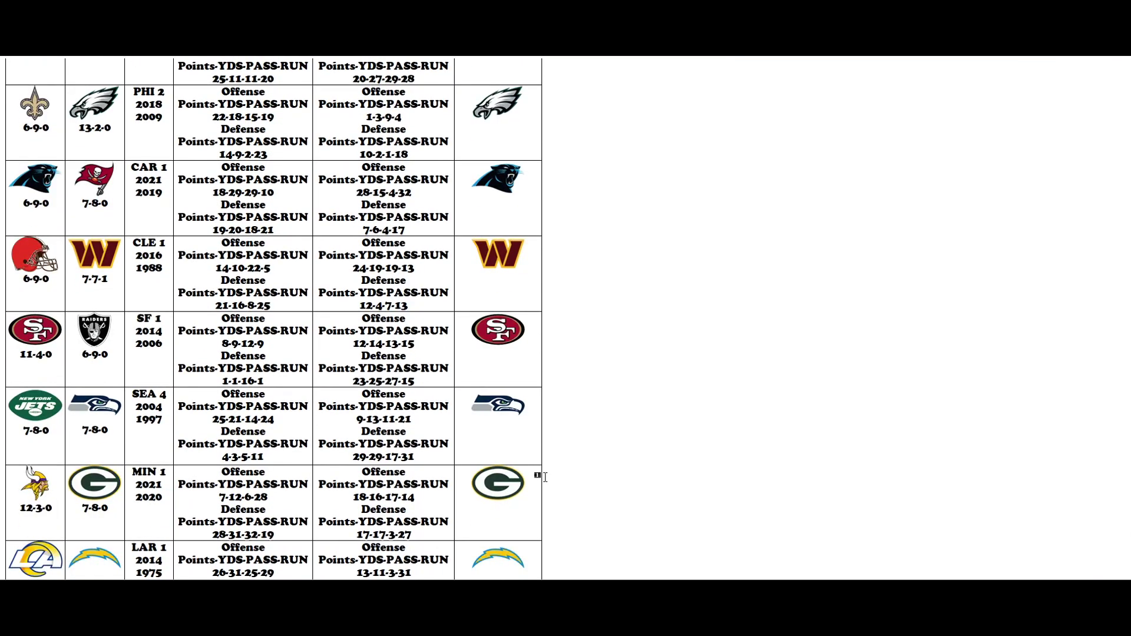
scroll(545, 477, "down", 2)
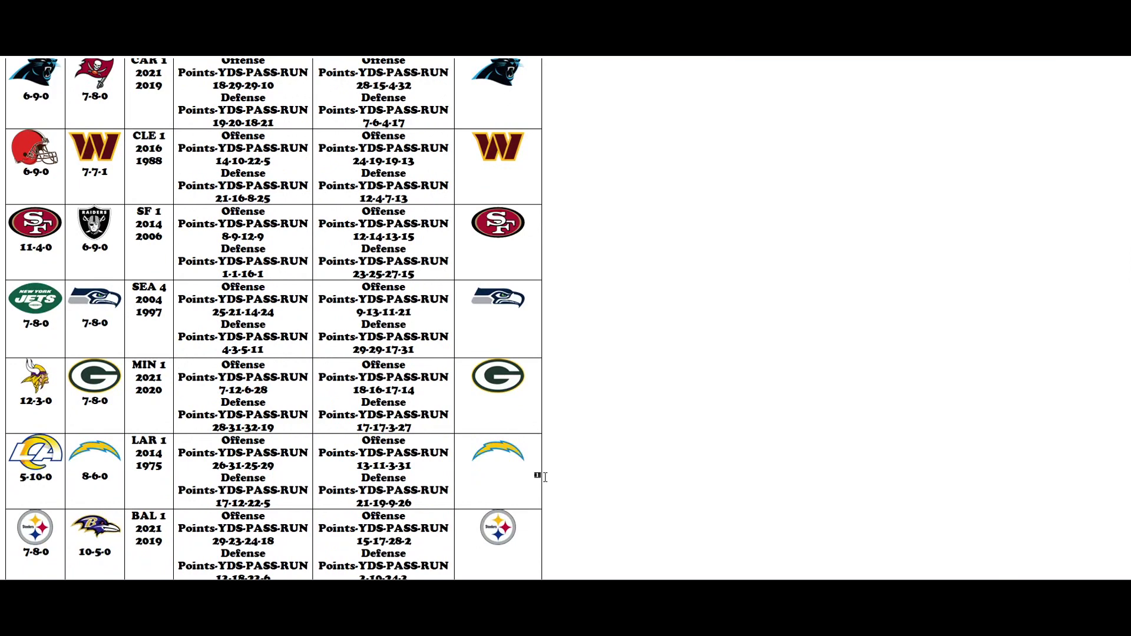